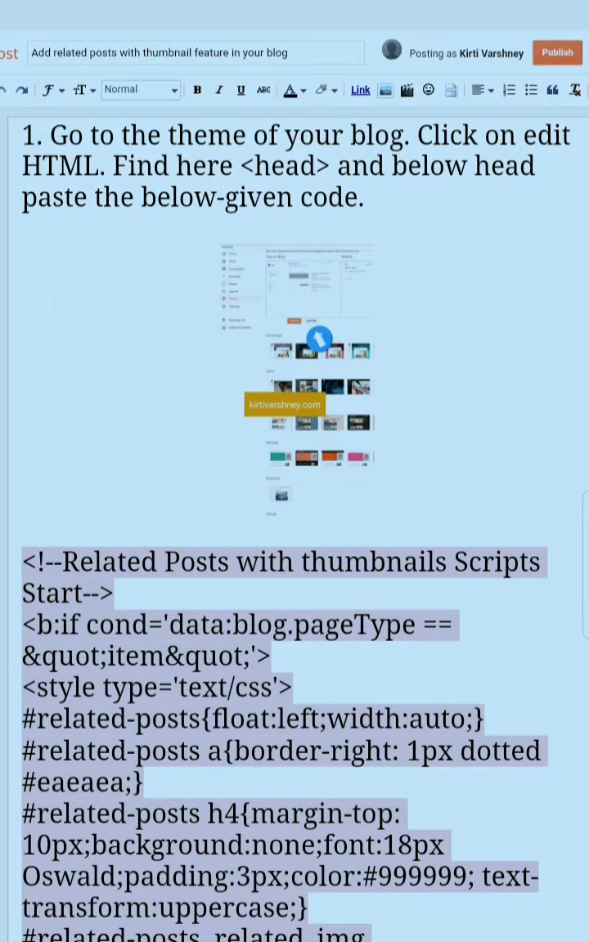
# Step: Place the caret in the tutorial post's body so the keyboard appears
pyautogui.click(218, 376)
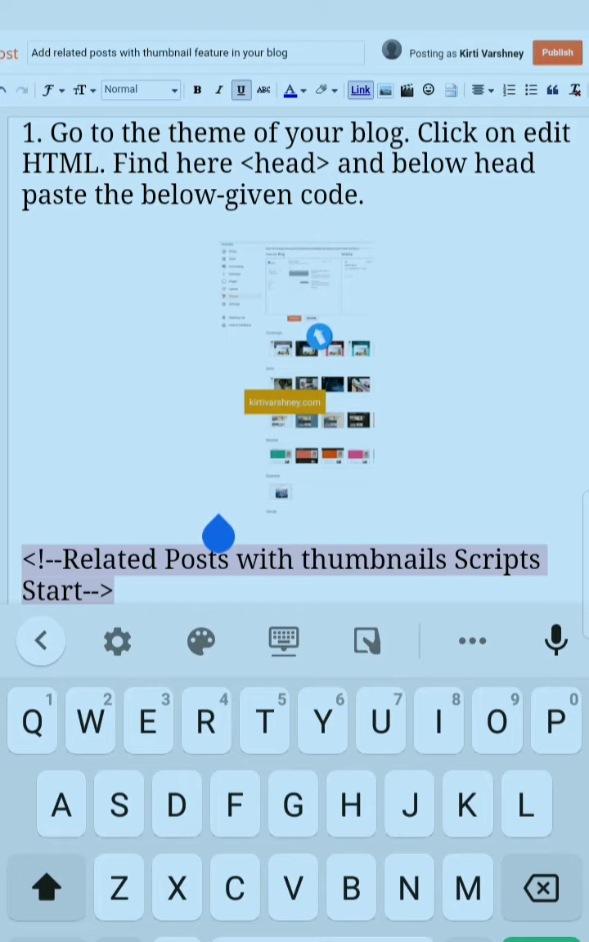
# Step: Scroll the draft down to the related-posts script code block
pyautogui.scroll(1, 294, 368)
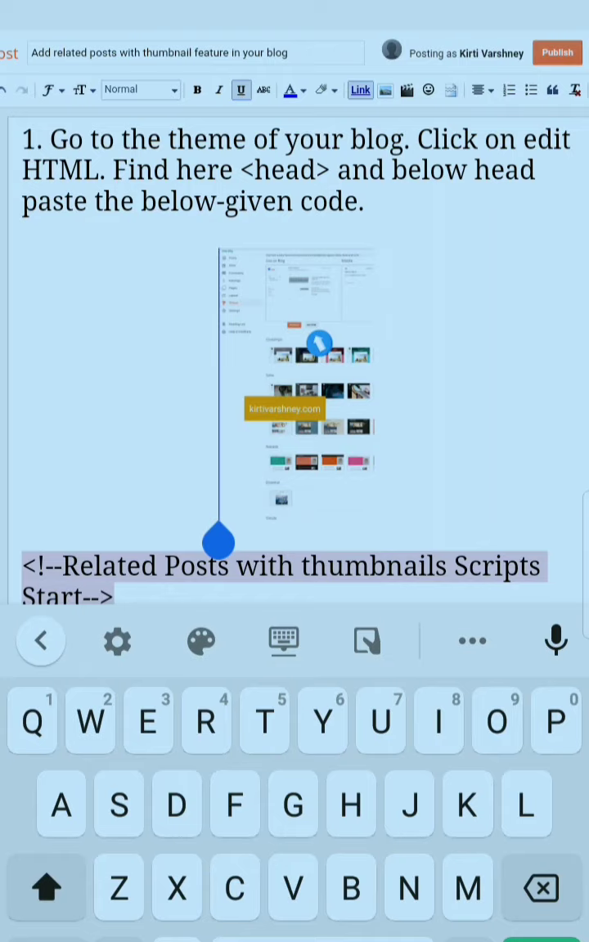
pyautogui.scroll(-5, 294, 368)
pyautogui.scroll(-3, 295, 368)
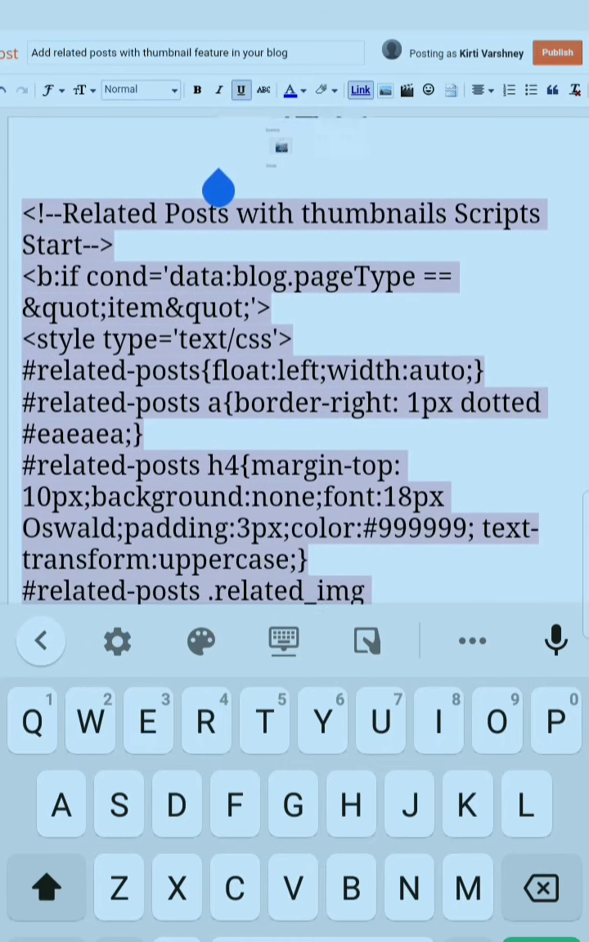
pyautogui.scroll(-1, 294, 368)
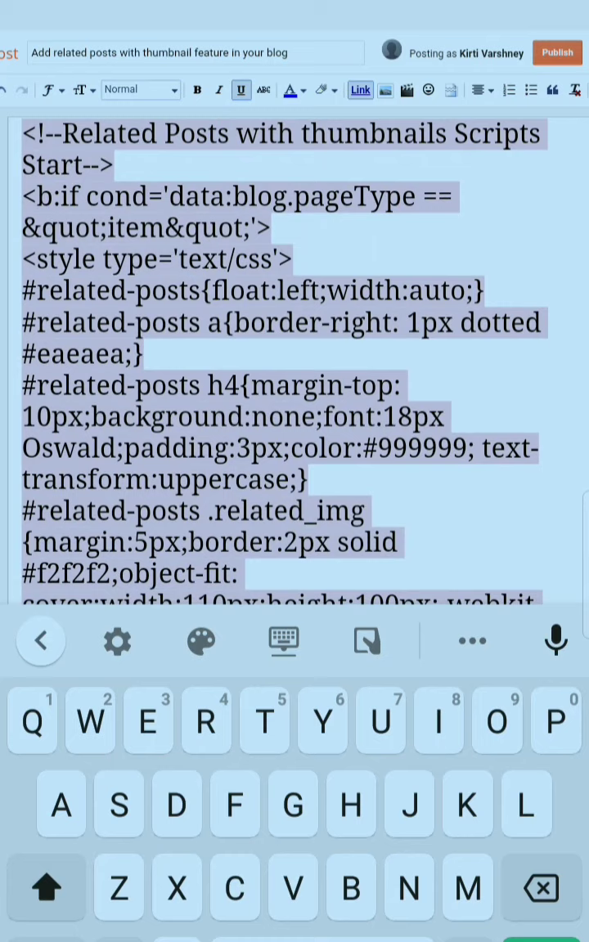
# Step: Begin selecting the script at '<!--Related' and extend the selection partway down
pyautogui.doubleClick(106, 133)
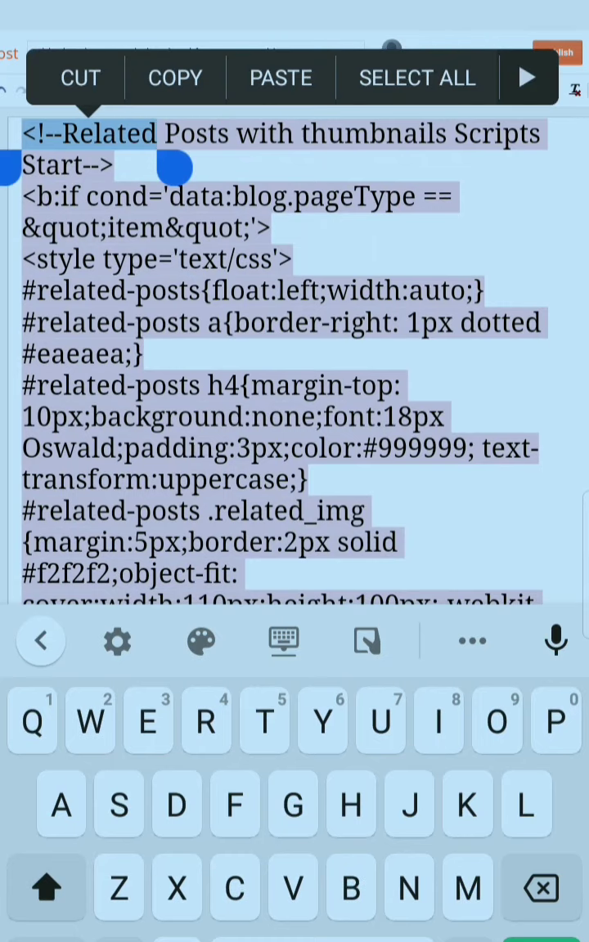
pyautogui.moveTo(174, 168); pyautogui.dragTo(300, 229)
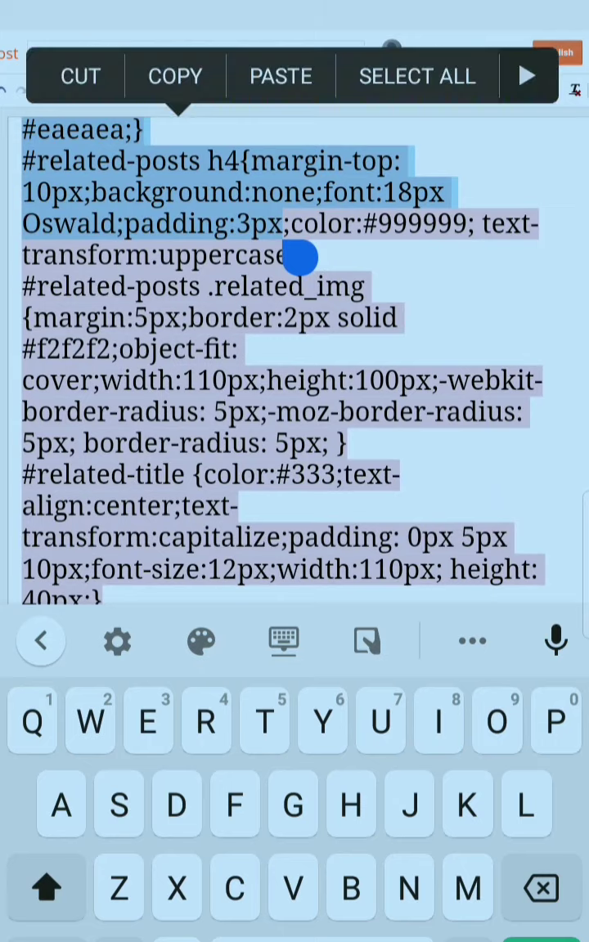
pyautogui.moveTo(301, 257)
pyautogui.mouseDown()
pyautogui.moveTo(410, 504)
pyautogui.moveTo(36, 327)
pyautogui.moveTo(37, 568)
pyautogui.mouseUp()
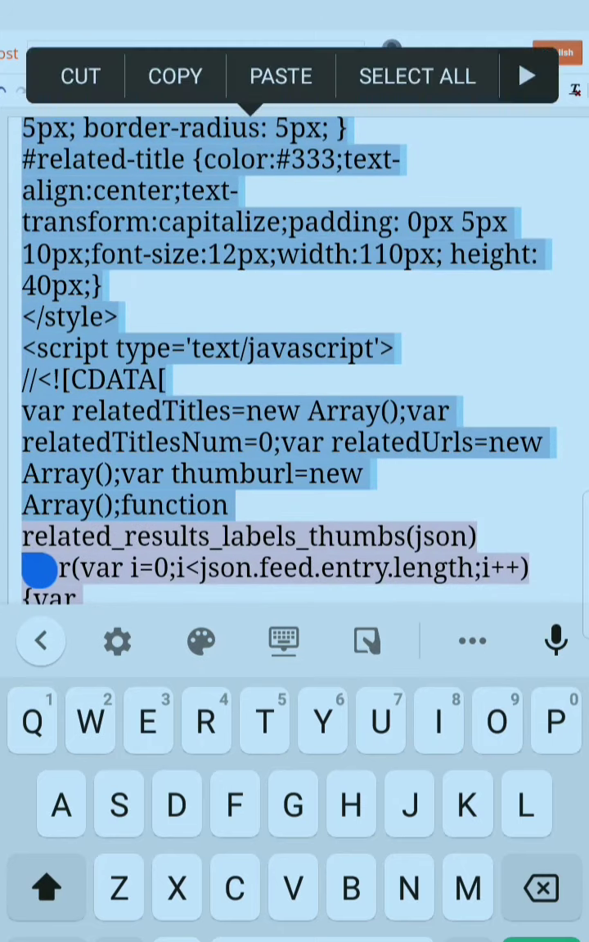
pyautogui.scroll(-3, 294, 368)
pyautogui.moveTo(38, 278)
pyautogui.mouseDown()
pyautogui.moveTo(69, 544)
pyautogui.moveTo(68, 299)
pyautogui.moveTo(44, 488)
pyautogui.mouseUp()
pyautogui.scroll(-3, 295, 368)
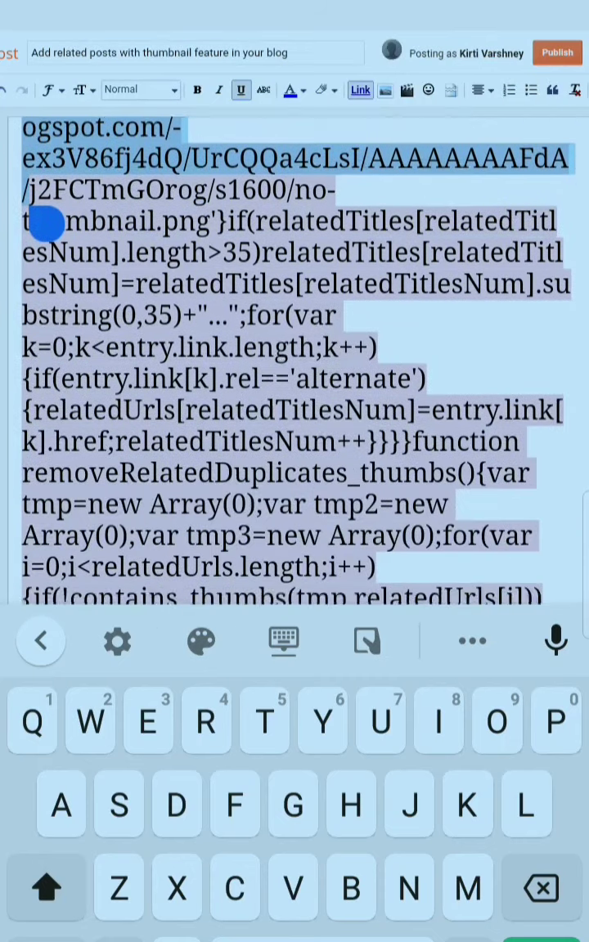
pyautogui.moveTo(44, 234); pyautogui.dragTo(35, 515)
pyautogui.scroll(-3, 295, 368)
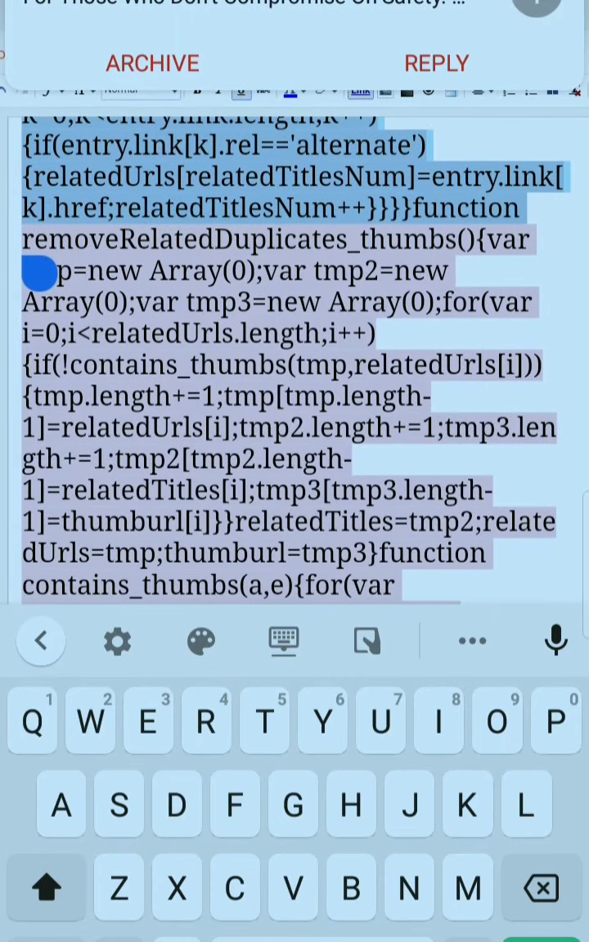
pyautogui.moveTo(36, 268)
pyautogui.mouseDown()
pyautogui.moveTo(37, 303)
pyautogui.moveTo(95, 361)
pyautogui.mouseUp()
pyautogui.scroll(-3, 294, 368)
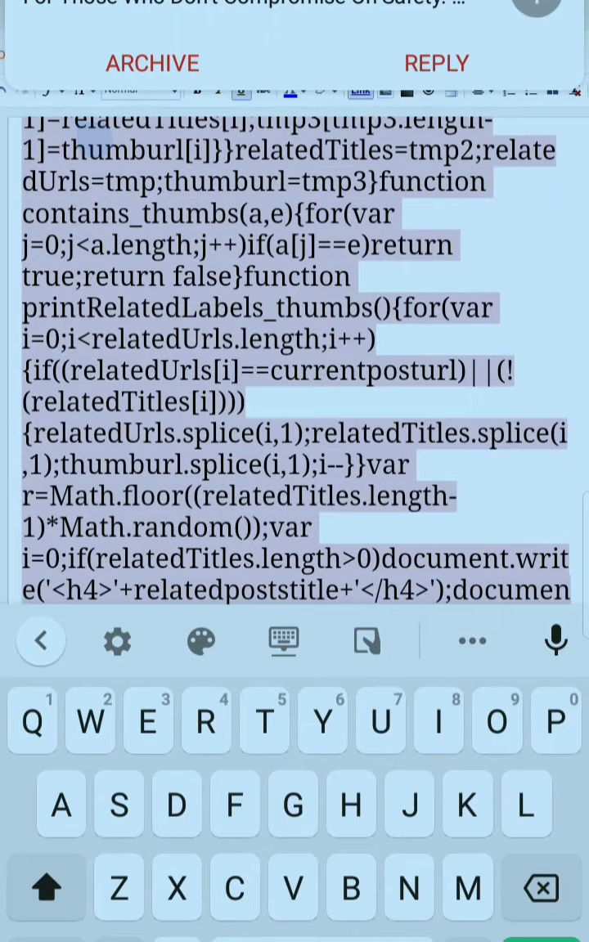
pyautogui.scroll(2, 294, 368)
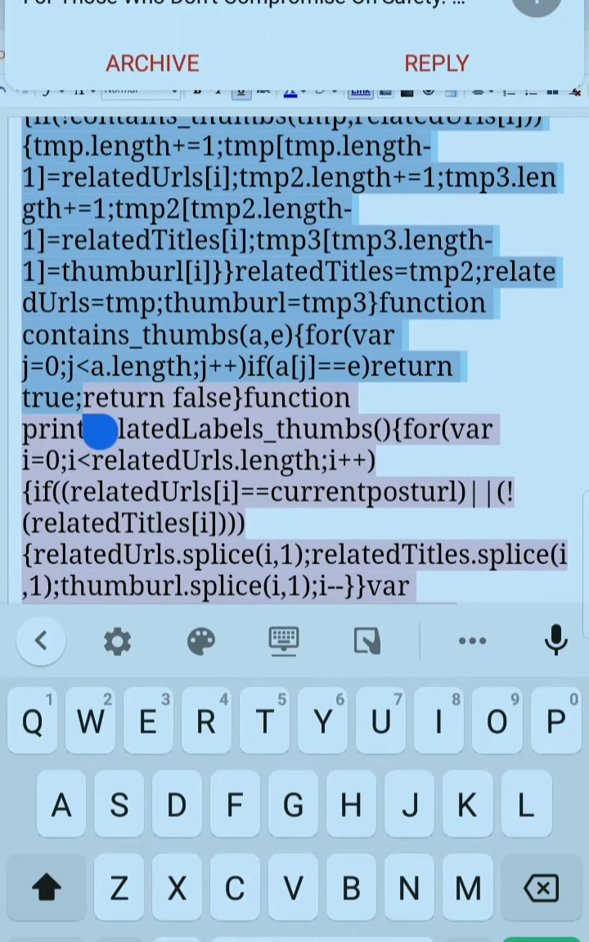
pyautogui.moveTo(95, 240); pyautogui.dragTo(193, 586)
# Step: Extend the selection to the 'End-->' comment, copy it, and hide the keyboard
pyautogui.scroll(-3, 295, 368)
pyautogui.scroll(-1, 295, 368)
pyautogui.scroll(-2, 294, 368)
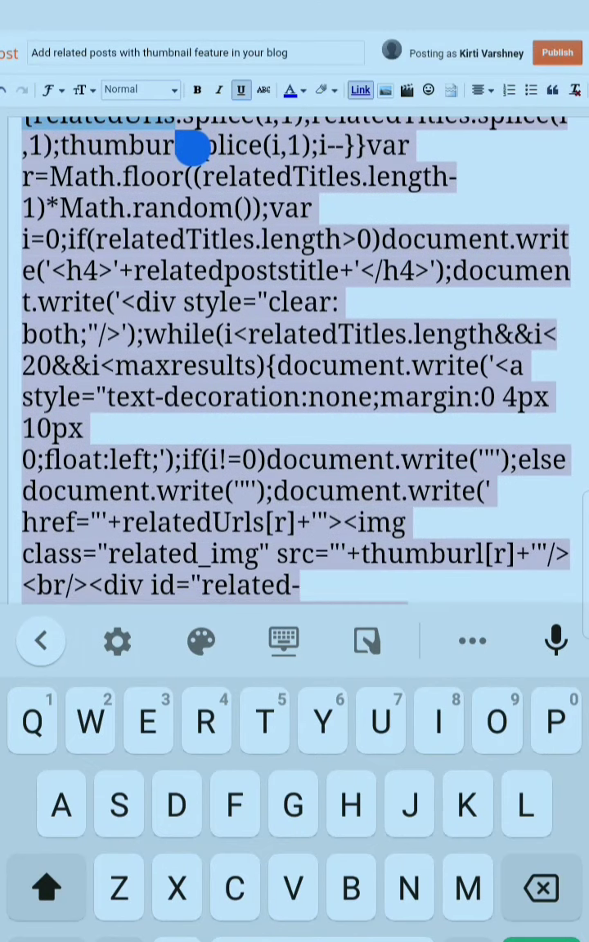
pyautogui.scroll(1, 294, 368)
pyautogui.scroll(3, 295, 368)
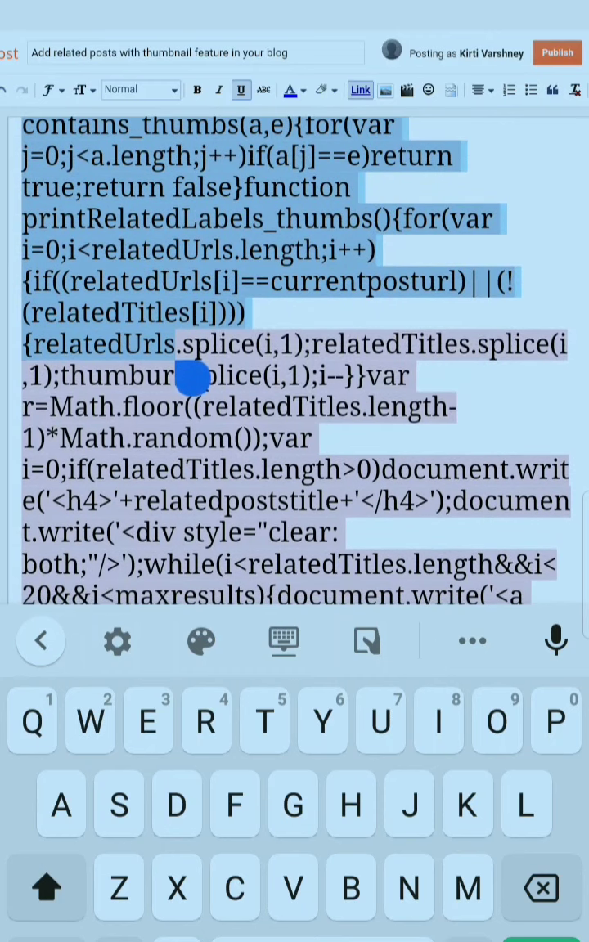
pyautogui.moveTo(194, 380); pyautogui.dragTo(233, 594)
pyautogui.scroll(-1, 294, 368)
pyautogui.scroll(-2, 294, 368)
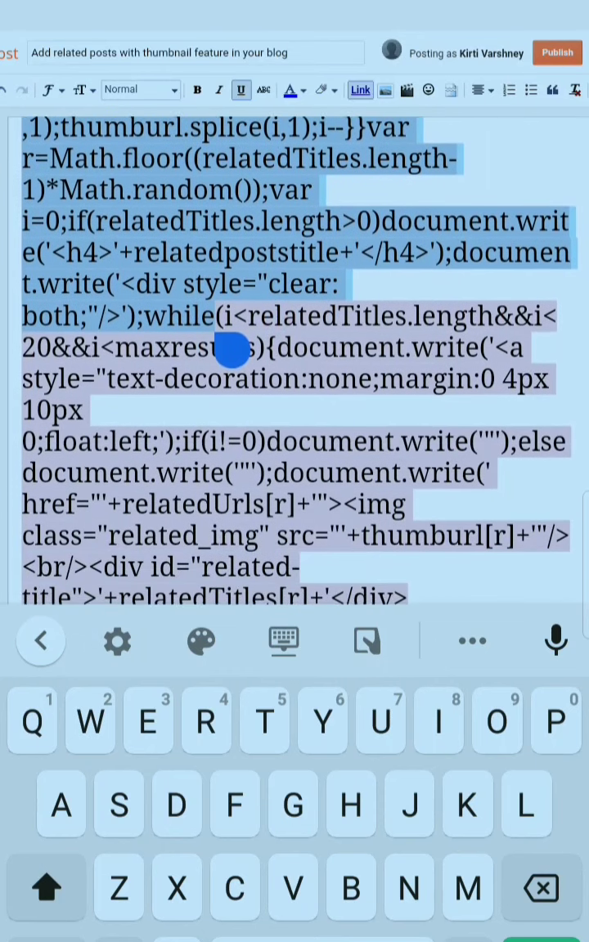
pyautogui.scroll(-3, 294, 368)
pyautogui.moveTo(233, 239)
pyautogui.mouseDown()
pyautogui.moveTo(263, 400)
pyautogui.moveTo(309, 490)
pyautogui.moveTo(305, 521)
pyautogui.moveTo(327, 554)
pyautogui.mouseUp()
pyautogui.scroll(-3, 294, 368)
pyautogui.scroll(-1, 294, 368)
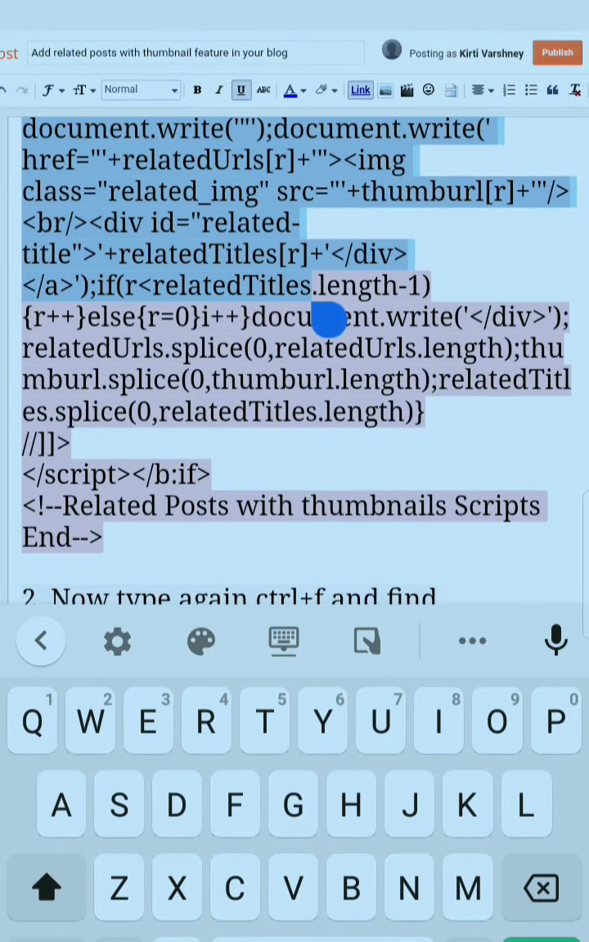
pyautogui.moveTo(326, 311)
pyautogui.mouseDown()
pyautogui.moveTo(416, 412)
pyautogui.moveTo(229, 509)
pyautogui.moveTo(319, 540)
pyautogui.moveTo(120, 568)
pyautogui.mouseUp()
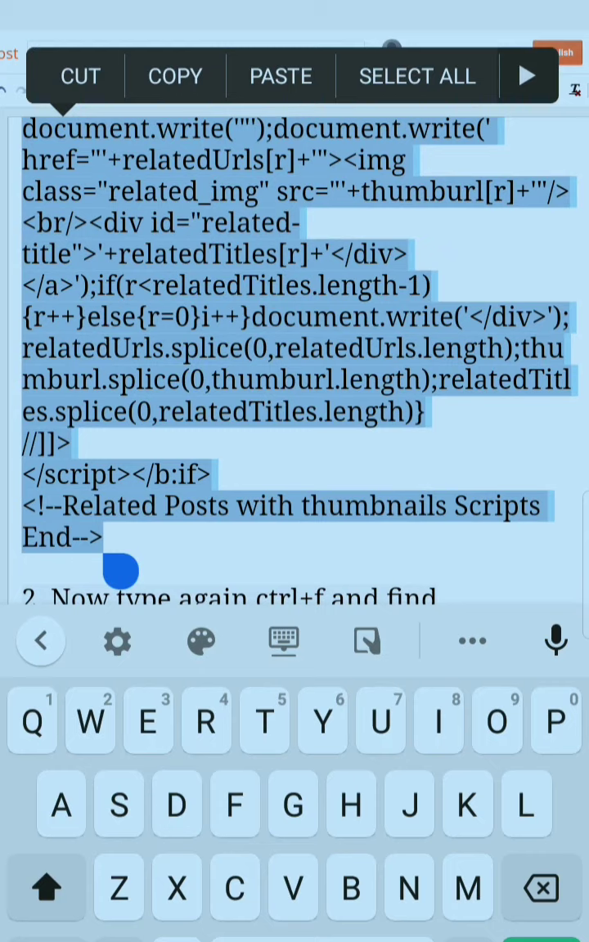
pyautogui.click(175, 76)
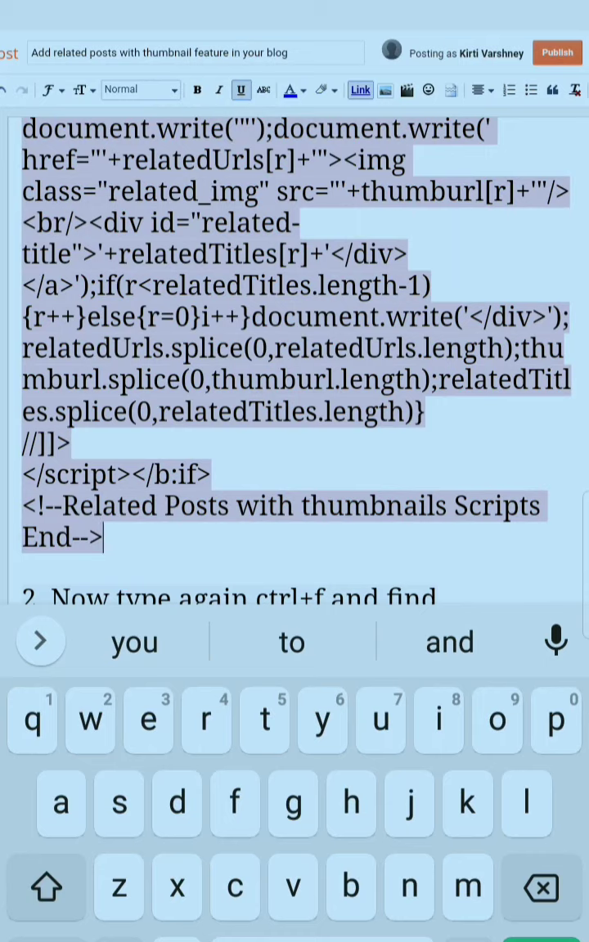
pyautogui.press('Escape')
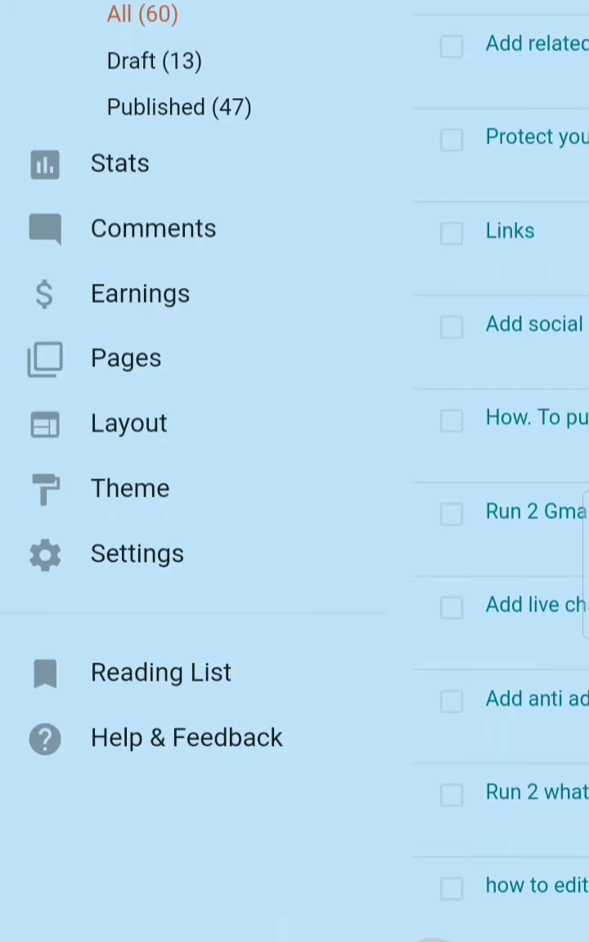
# Step: Open the blog's Theme settings to reach the template HTML
pyautogui.click(130, 488)
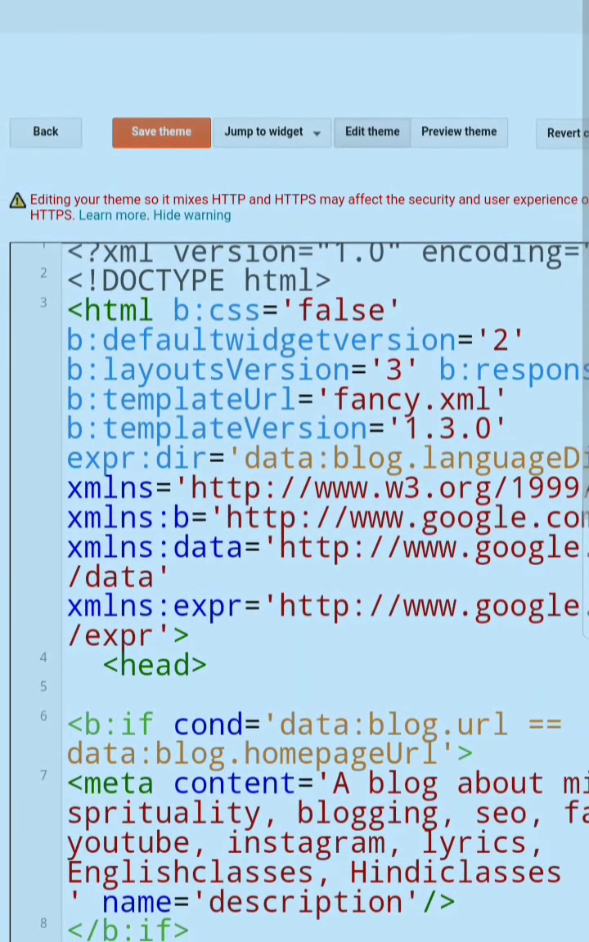
pyautogui.scroll(-2, 282, 532)
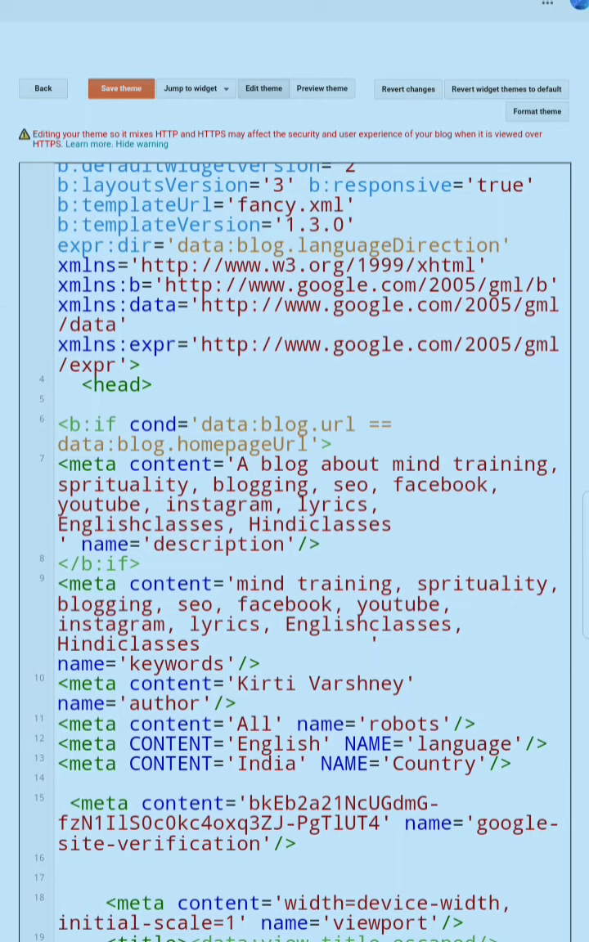
pyautogui.scroll(-3, 294, 507)
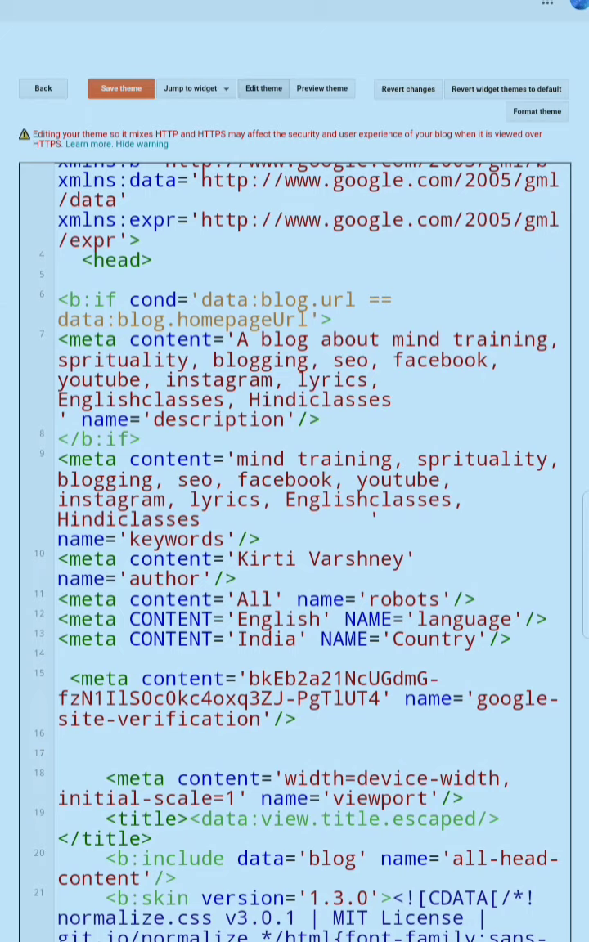
pyautogui.hscroll(-3, 295, 491)
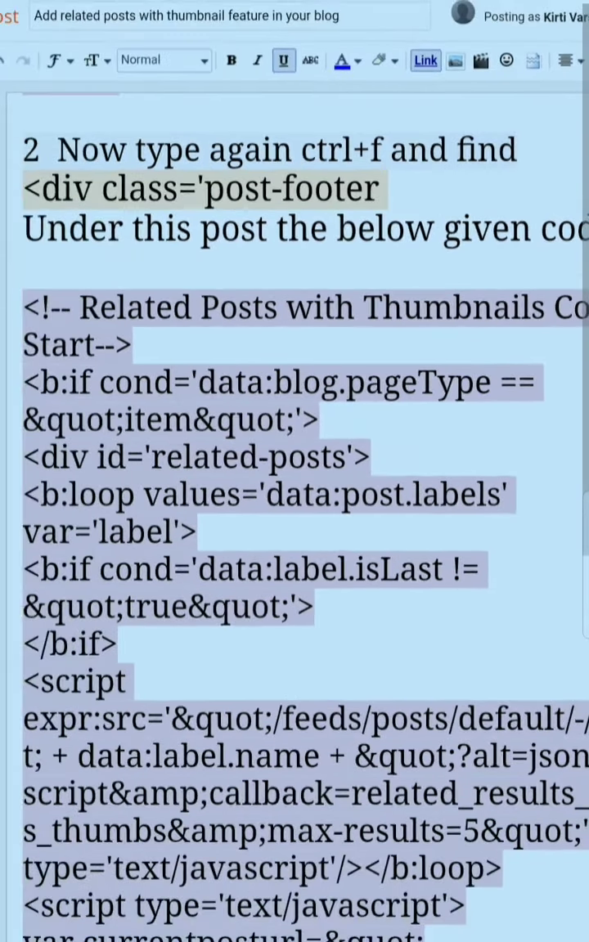
# Step: Scroll the tutorial post to step 2's post-footer widget code and hide the keyboard
pyautogui.scroll(-4, 295, 491)
pyautogui.scroll(-2, 294, 491)
pyautogui.scroll(-3, 295, 491)
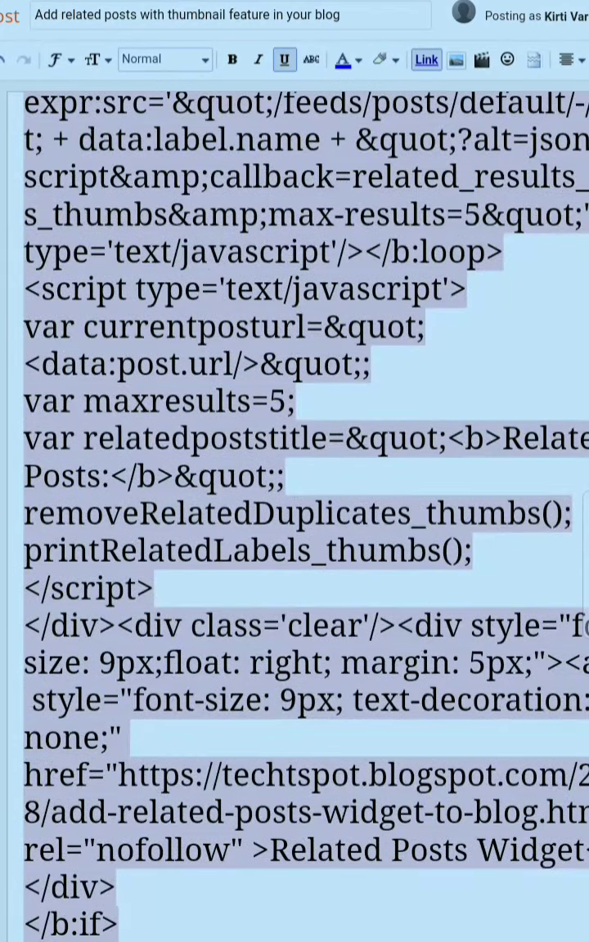
pyautogui.scroll(-5, 294, 471)
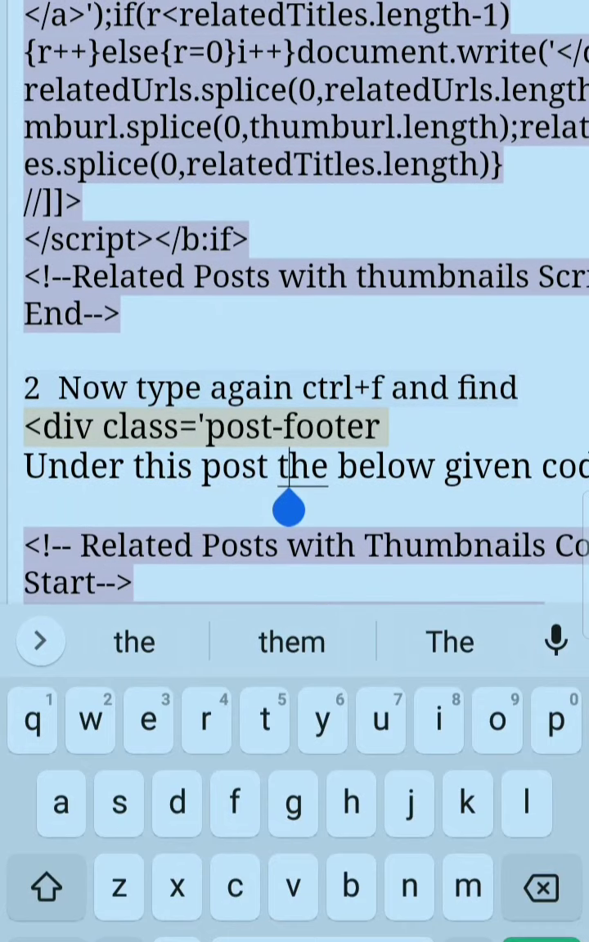
pyautogui.press('Escape')
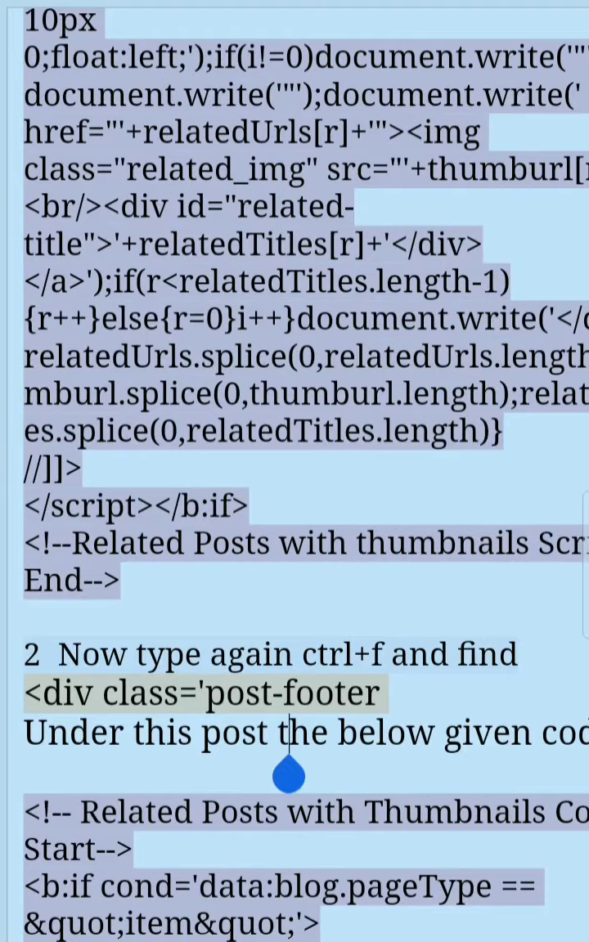